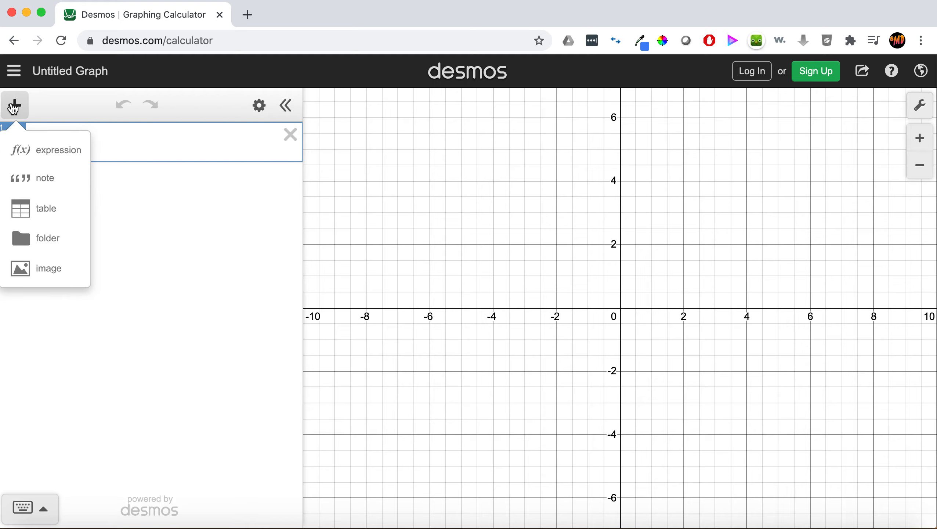
# Add the image water fountain.jpg from the Desktop to the graph.
pyautogui.click(51, 277)
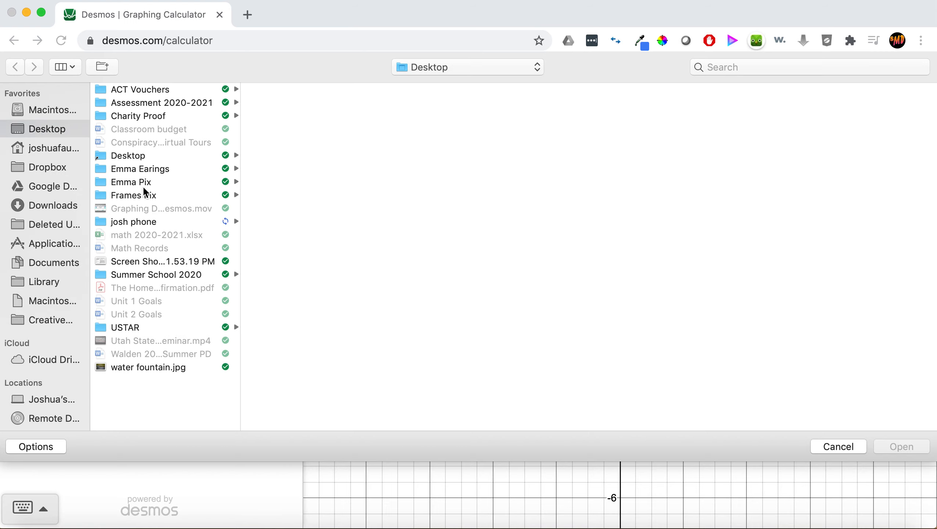
pyautogui.click(145, 367)
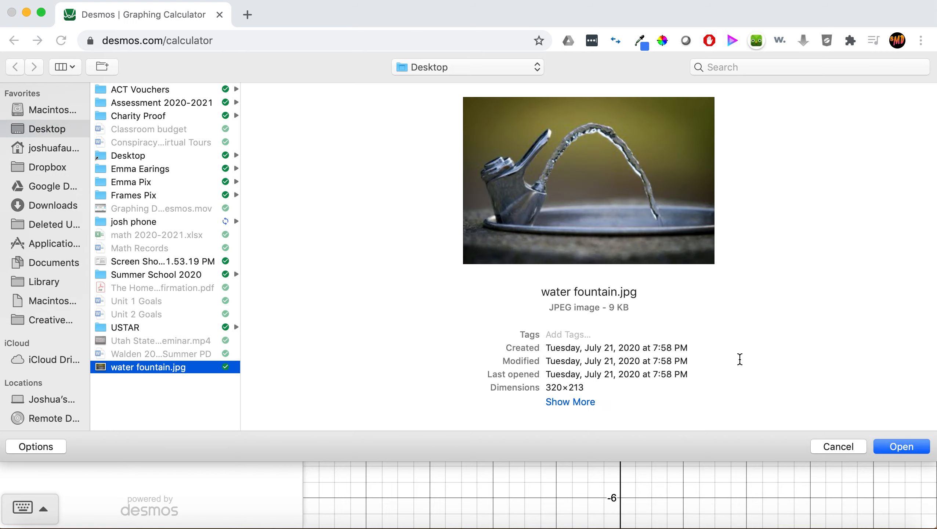
pyautogui.click(911, 448)
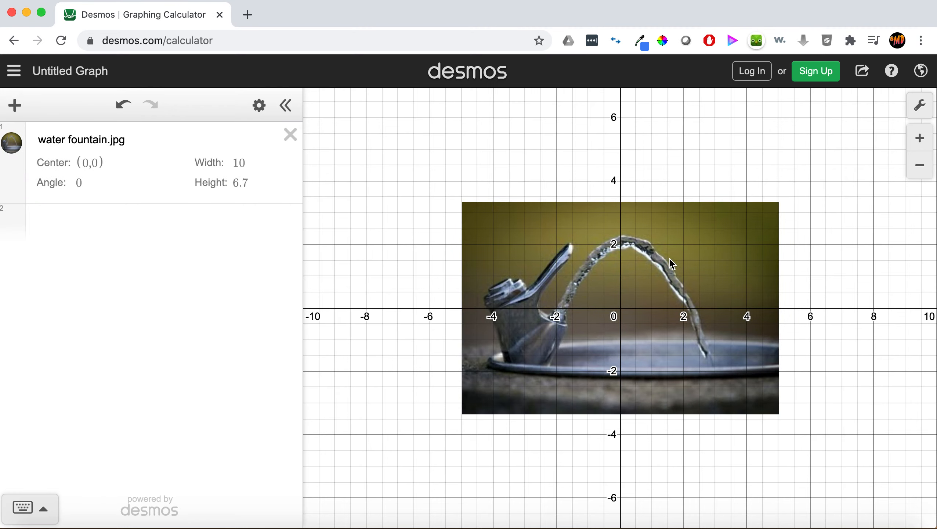
# Try rotating the image by setting its angle to 100, then return the angle to 0.
pyautogui.moveTo(669, 265); pyautogui.dragTo(574, 215)
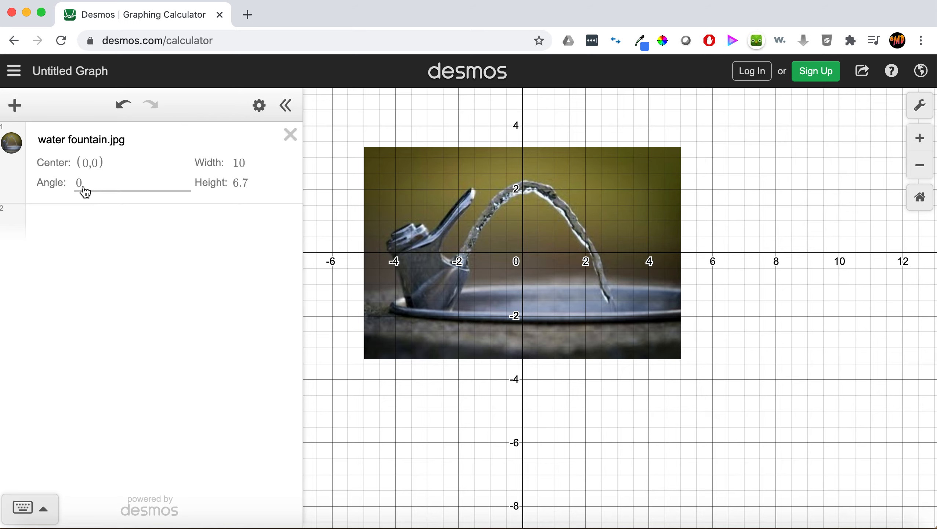
pyautogui.click(100, 182)
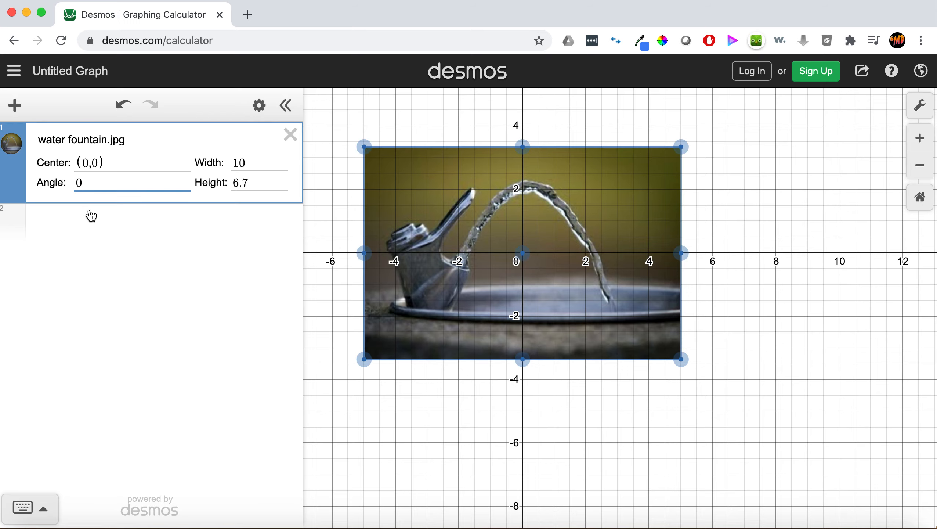
pyautogui.press('BackSpace')
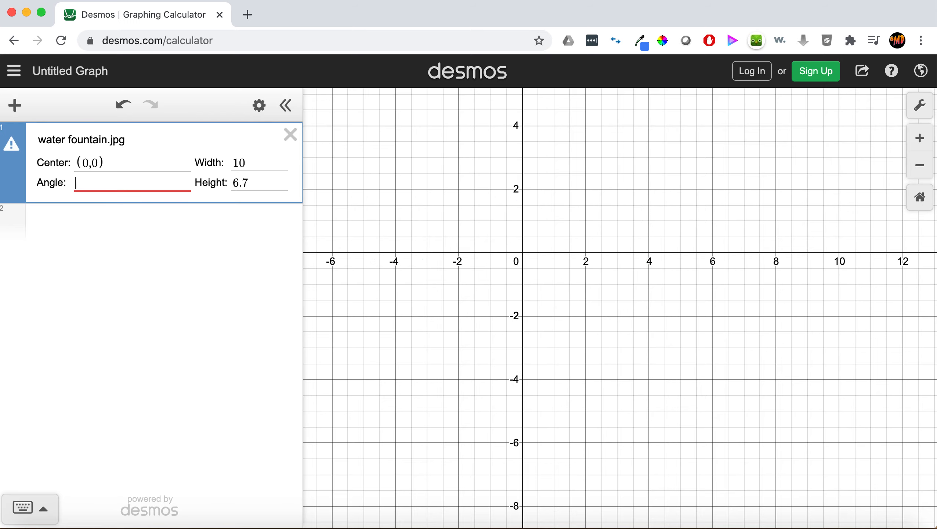
pyautogui.write('100')
pyautogui.press('BackSpace')
pyautogui.press('BackSpace')
pyautogui.press('BackSpace')
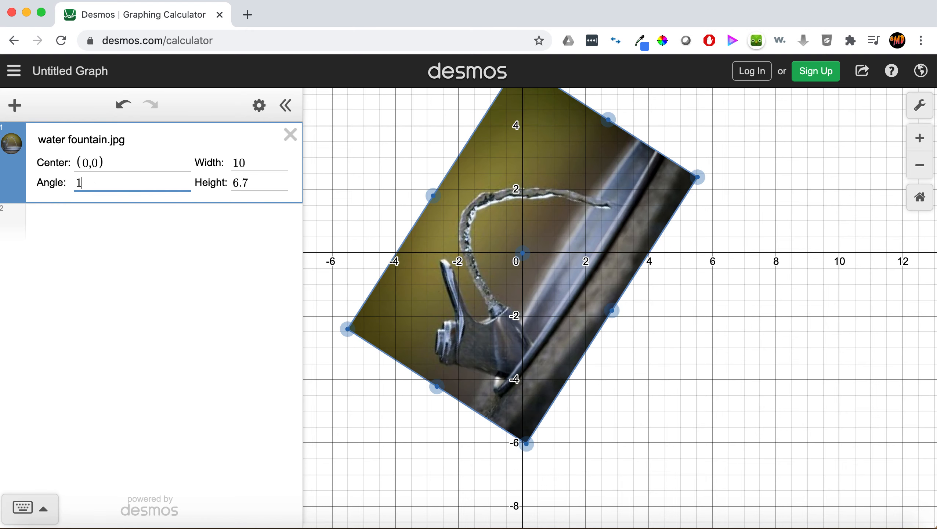
pyautogui.write('0')
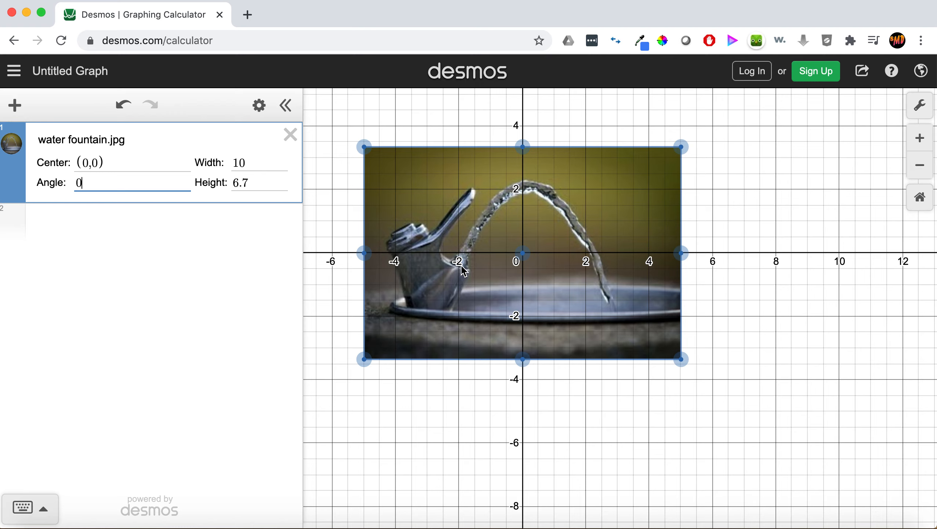
# Move the image vertically by setting its center to (0,1.85).
pyautogui.click(88, 167)
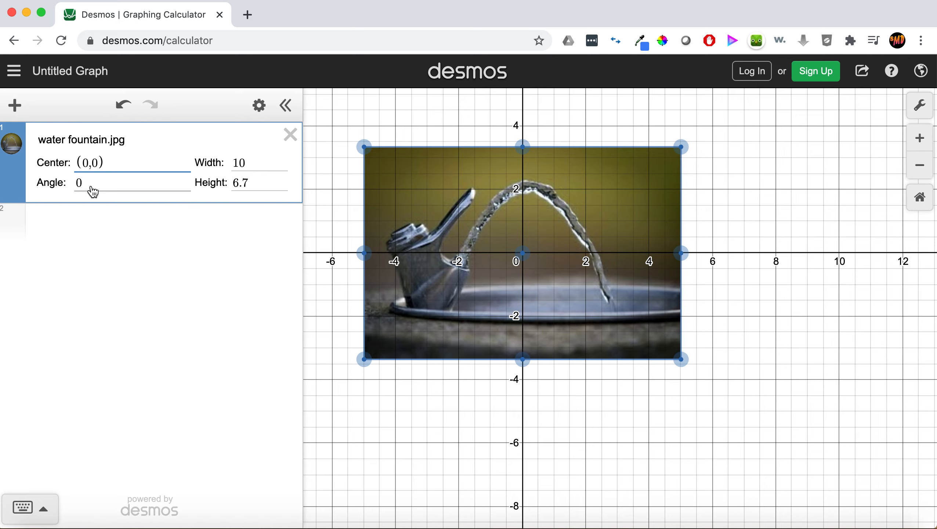
pyautogui.click(91, 164)
pyautogui.press('Delete')
pyautogui.write('5')
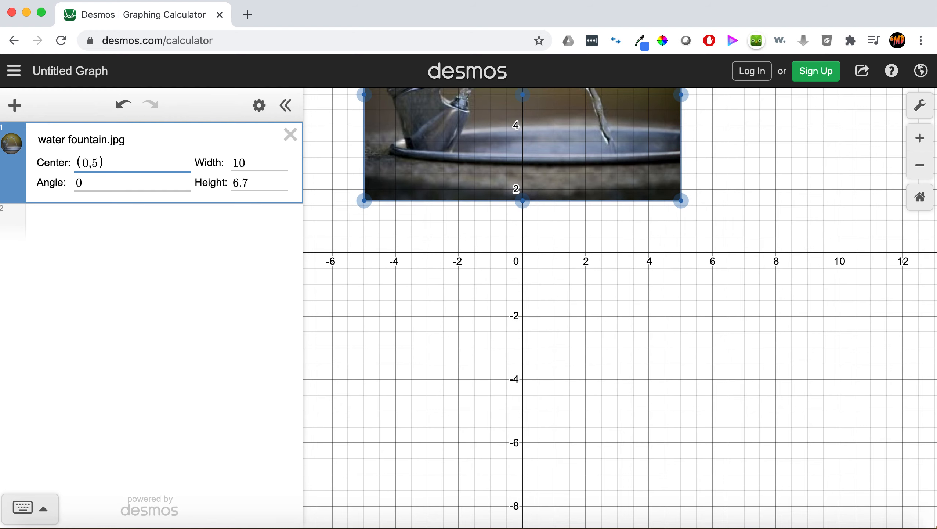
pyautogui.press('BackSpace')
pyautogui.write('3')
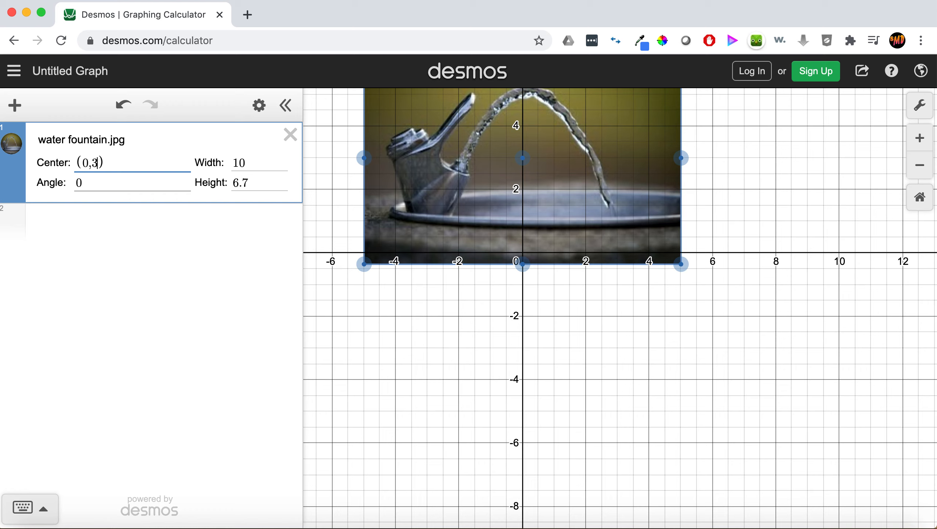
pyautogui.press('BackSpace')
pyautogui.write('2')
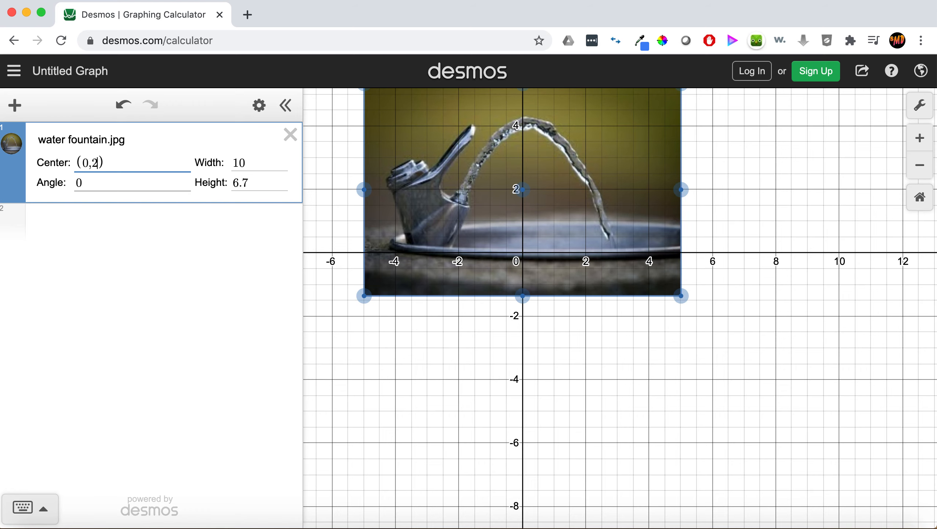
pyautogui.press('BackSpace')
pyautogui.write('1..9')
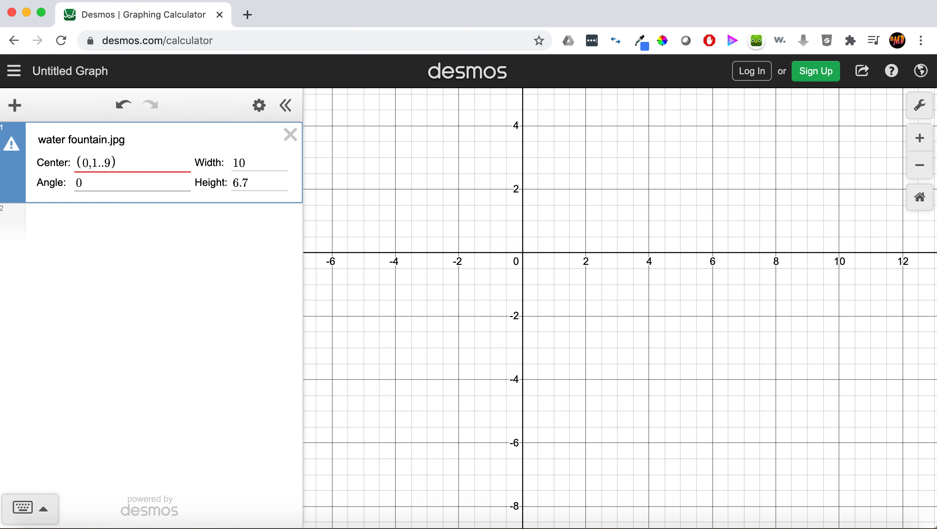
pyautogui.press('BackSpace')
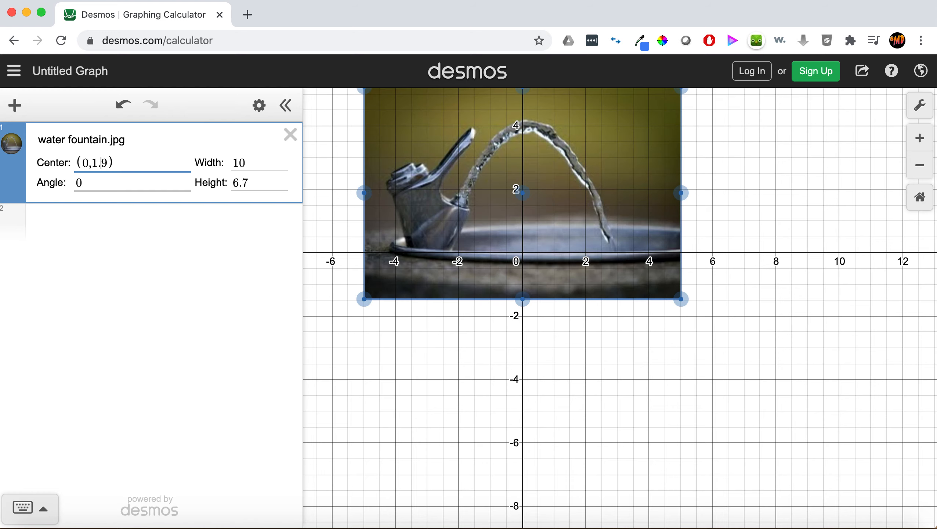
pyautogui.press('BackSpace')
pyautogui.write('8')
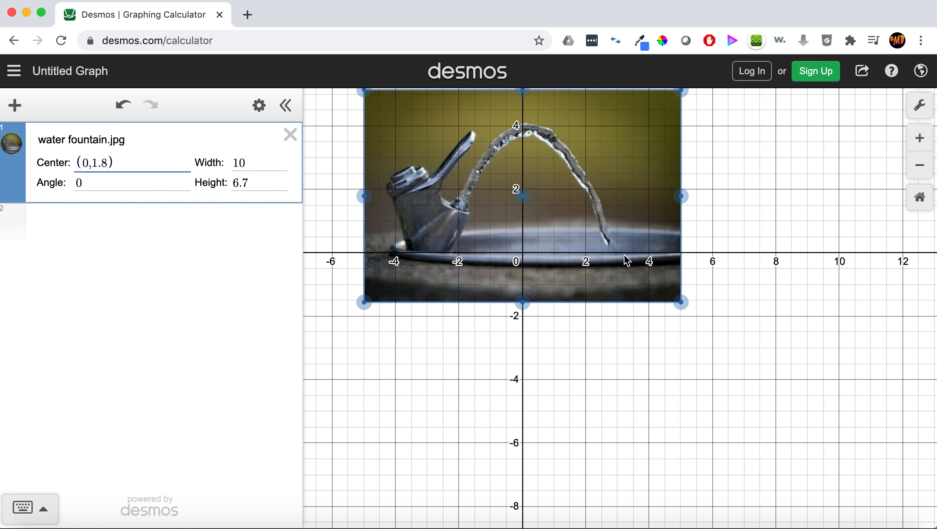
pyautogui.write('5')
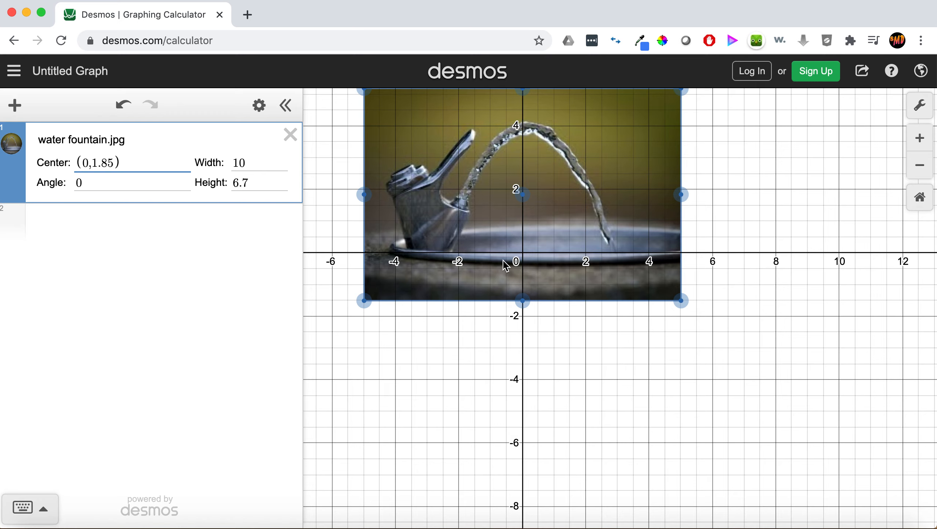
# Shift the image horizontally by setting its center to (1.85,1.85).
pyautogui.click(88, 163)
pyautogui.press('BackSpace')
pyautogui.write('3')
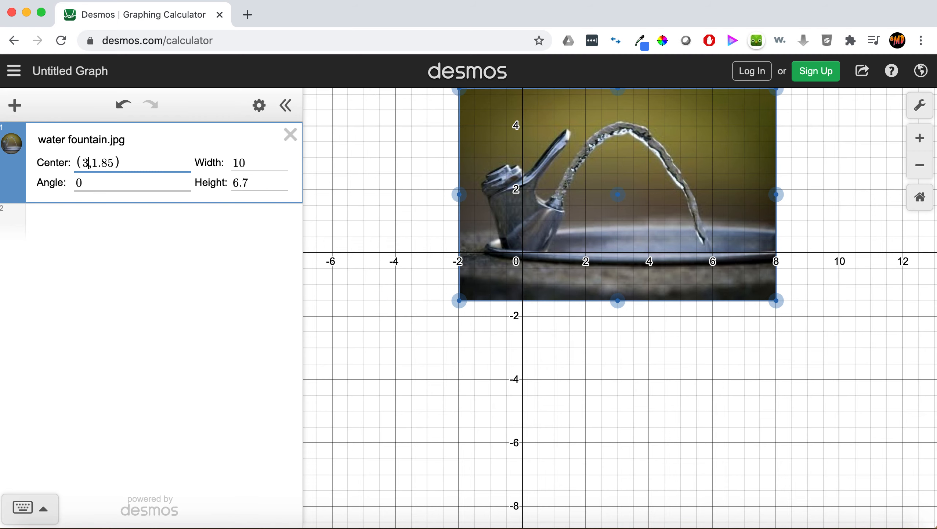
pyautogui.press('BackSpace')
pyautogui.write('2')
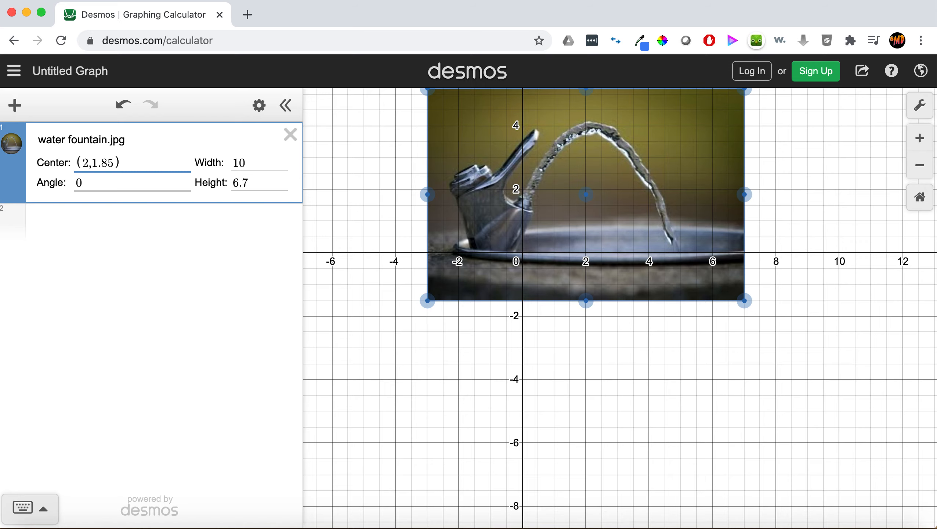
pyautogui.press('BackSpace')
pyautogui.write('1.9')
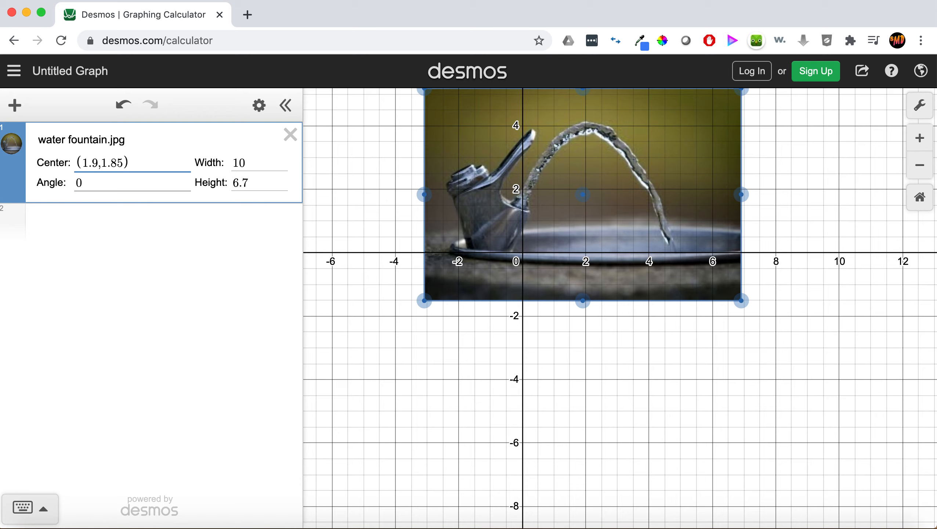
pyautogui.press('BackSpace')
pyautogui.write('8')
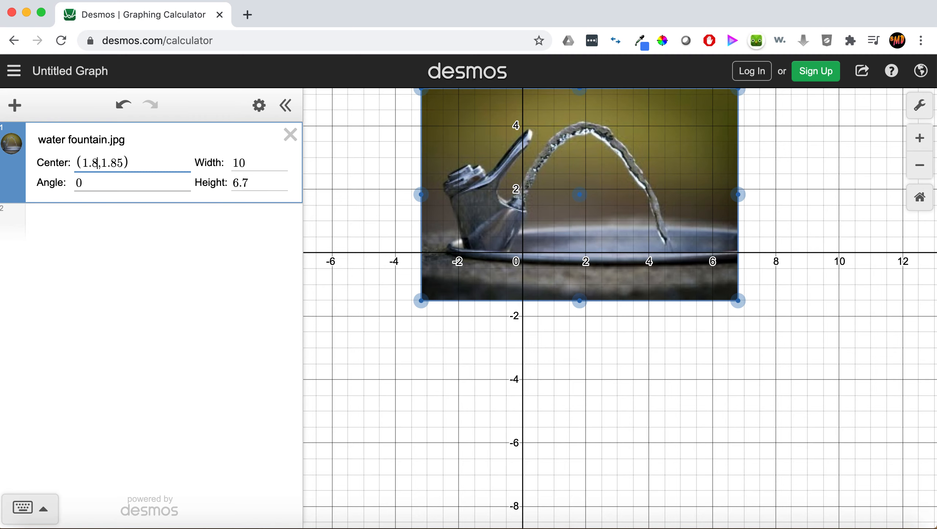
pyautogui.write('5')
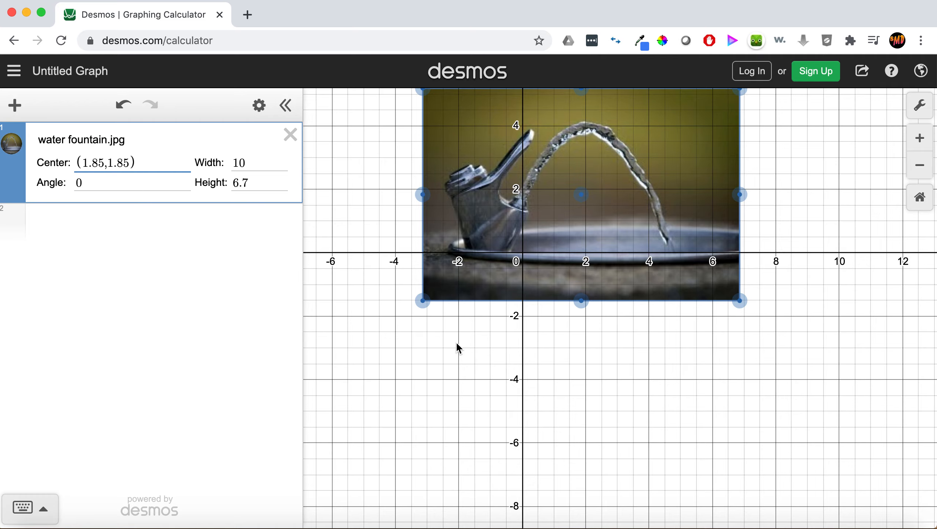
# Zoom and pan around the graph to inspect how the fountain image sits on the axes.
pyautogui.scroll(5, 456, 347)
pyautogui.scroll(-6, 456, 347)
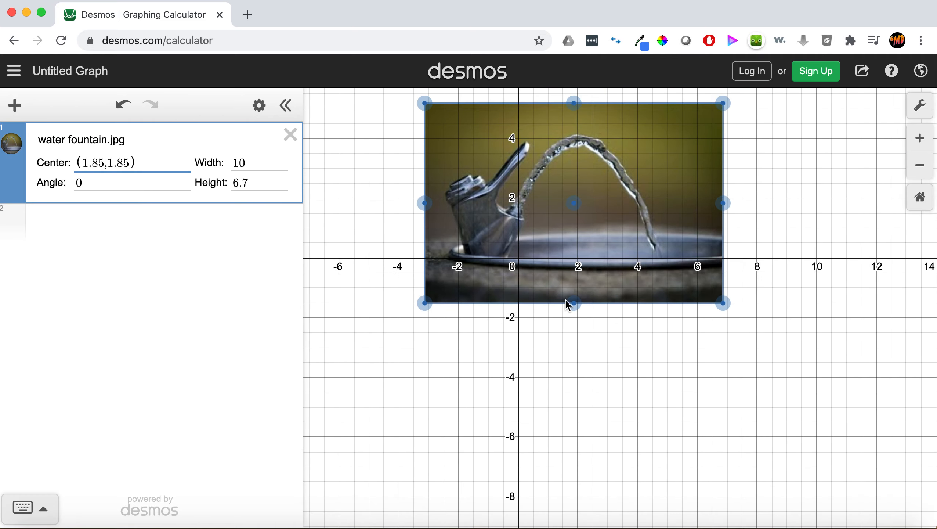
pyautogui.moveTo(831, 226); pyautogui.dragTo(815, 321)
pyautogui.moveTo(804, 263); pyautogui.dragTo(934, 256)
pyautogui.scroll(-2, 790, 255)
pyautogui.scroll(5, 790, 255)
pyautogui.moveTo(826, 278); pyautogui.dragTo(935, 270)
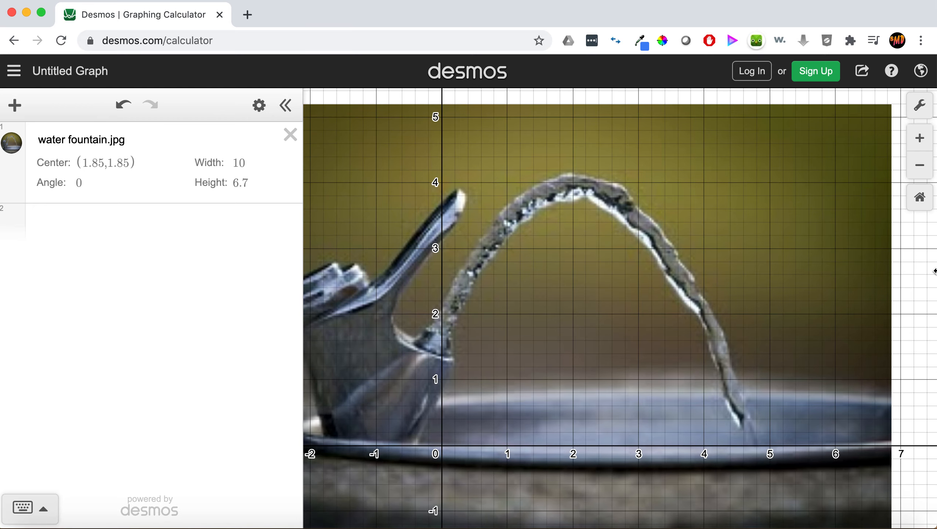
pyautogui.scroll(5, 926, 289)
pyautogui.scroll(-8, 928, 289)
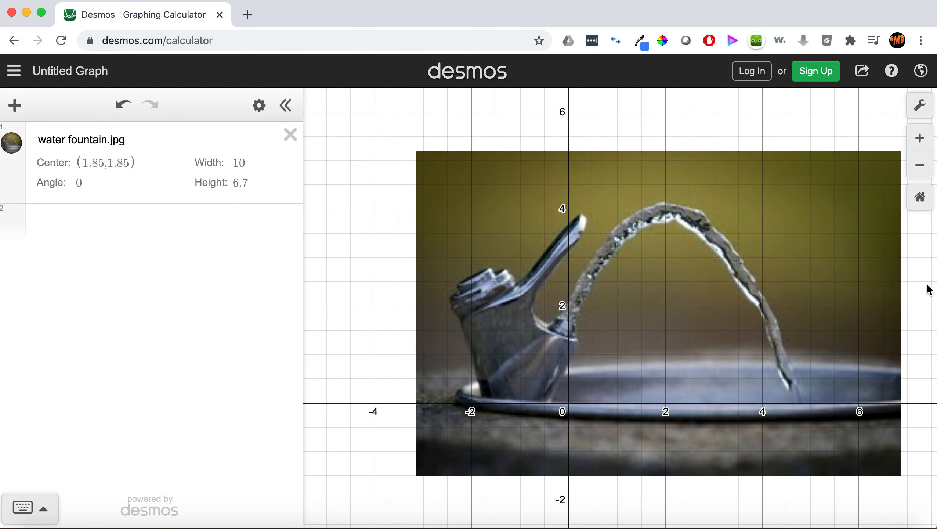
pyautogui.moveTo(928, 289); pyautogui.dragTo(898, 265)
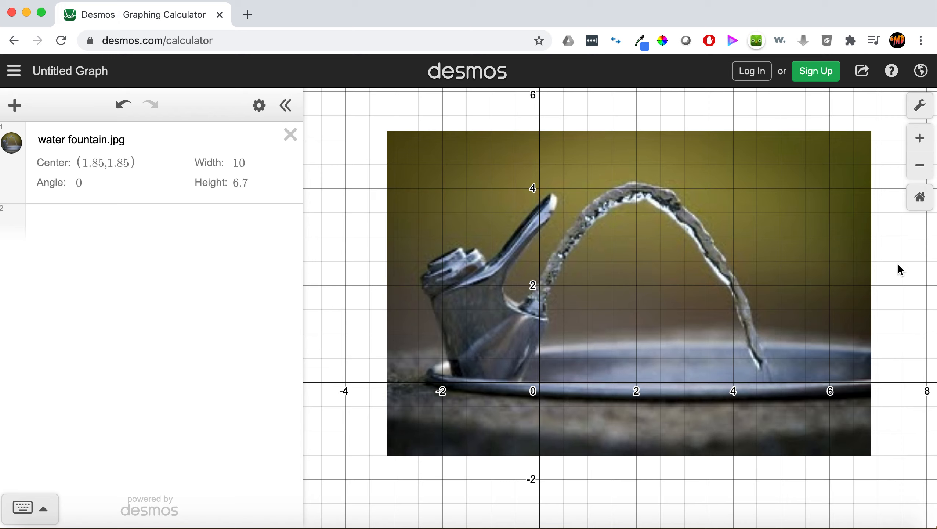
# Enter the parabola y = -x^2 + 4 in a new expression line.
pyautogui.click(55, 219)
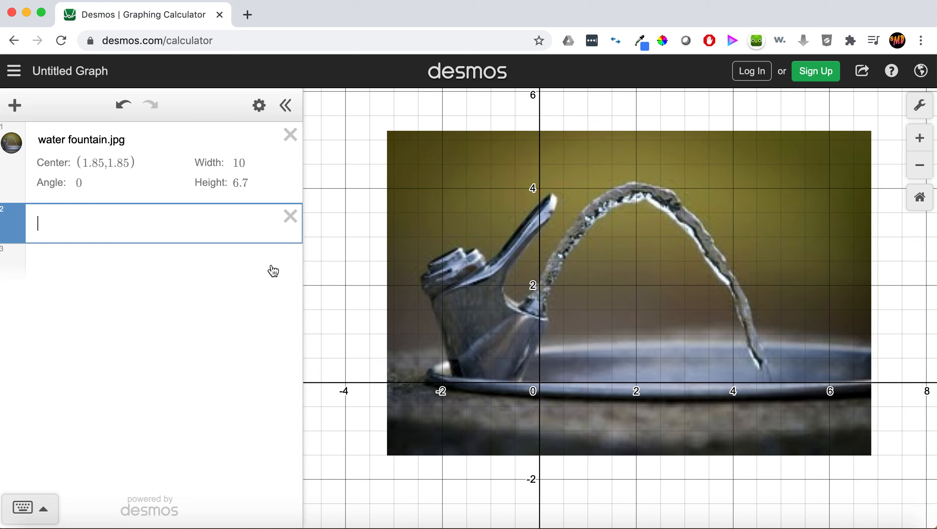
pyautogui.write('y=x^2')
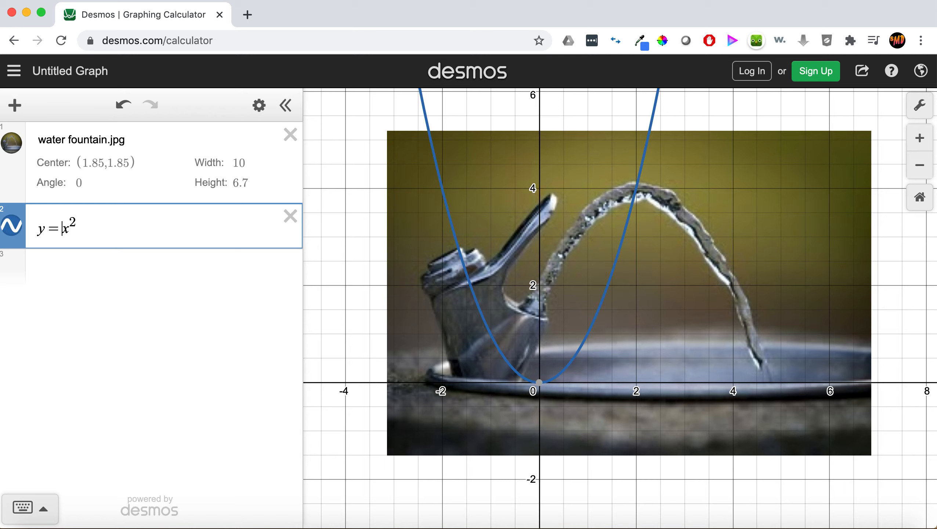
pyautogui.write('-')
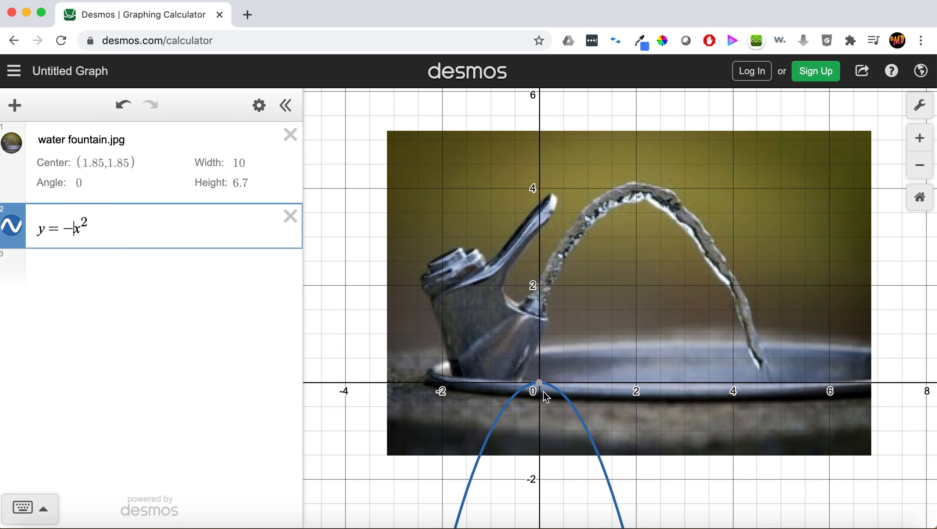
pyautogui.click(111, 226)
pyautogui.write('+4')
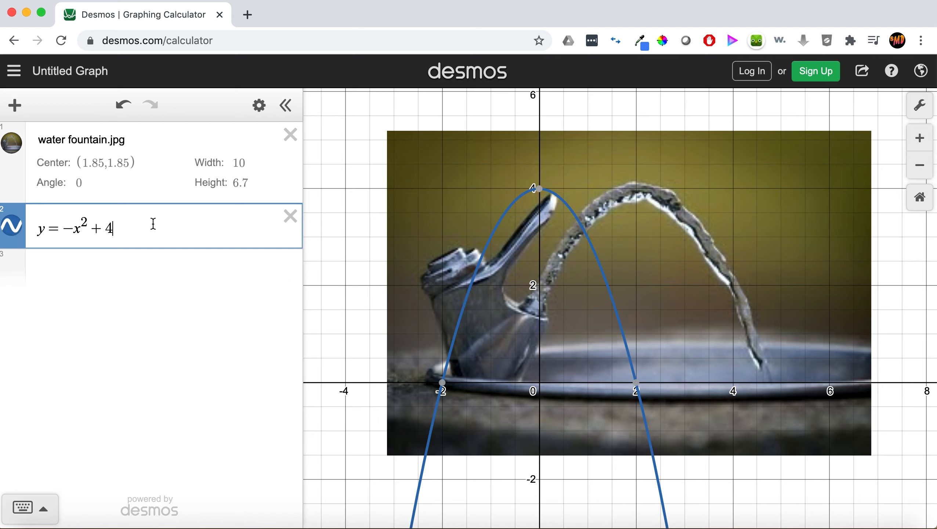
# Try vertical shifts of 5 and 6 in the parabola before setting the constant back to 4.
pyautogui.press('BackSpace')
pyautogui.write('5')
pyautogui.press('BackSpace')
pyautogui.write('6')
pyautogui.press('BackSpace')
pyautogui.write('4')
# Shift the parabola right by rewriting it as y = -(x-2)^2 + 4.
pyautogui.click(80, 226)
pyautogui.press('Left')
pyautogui.write('(')
pyautogui.press('Right')
pyautogui.write(')')
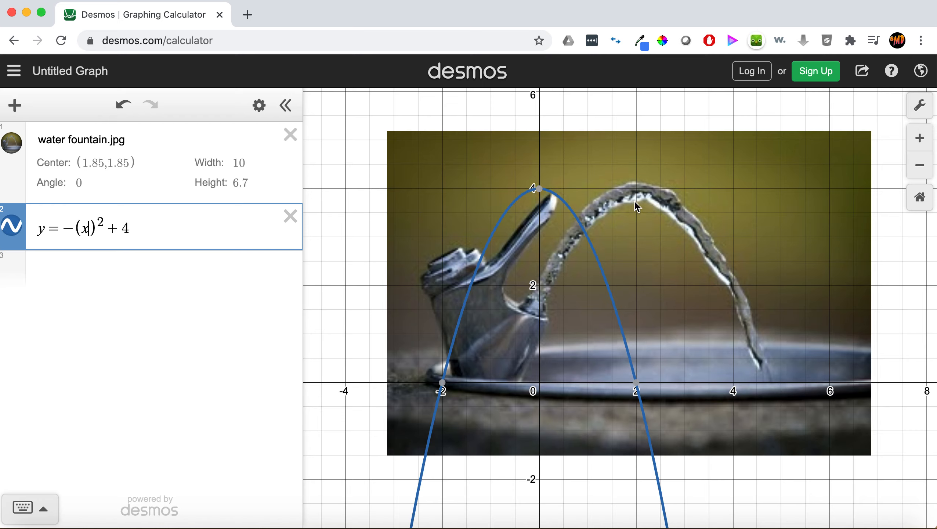
pyautogui.write('-2')
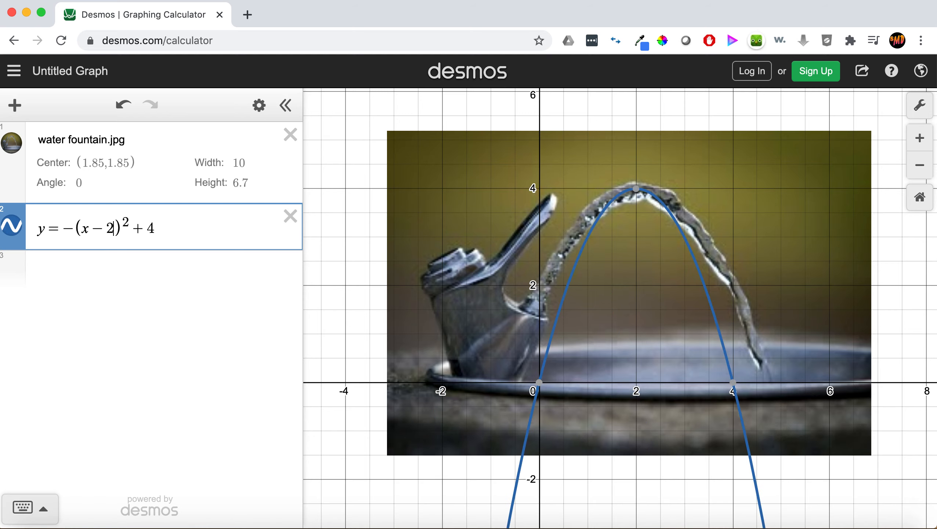
# Try a leading coefficient of 1/3 on the parabola, then remove it.
pyautogui.moveTo(636, 193)
pyautogui.click(76, 226)
pyautogui.write('1/3')
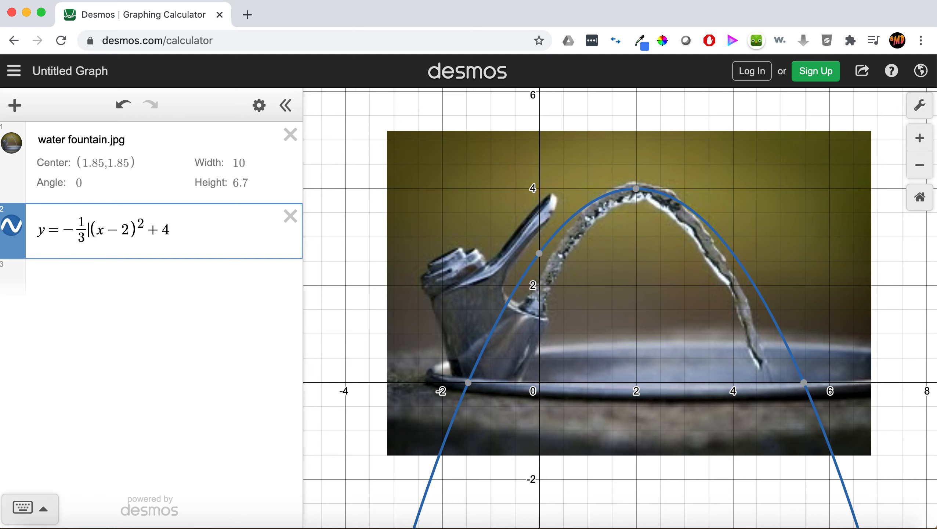
pyautogui.press('BackSpace')
pyautogui.press('BackSpace')
pyautogui.press('BackSpace')
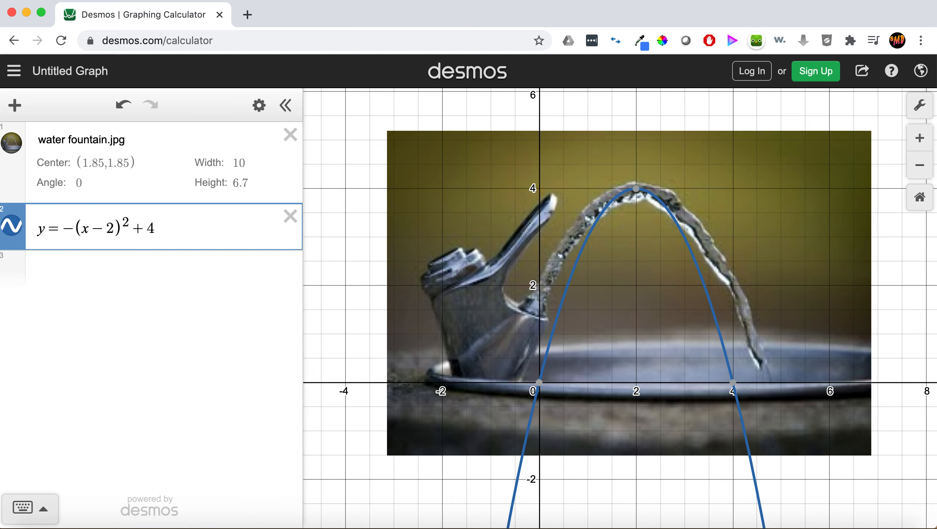
# Set the parabola's leading coefficient to -4, giving y = -4(x-2)^2 + 4.
pyautogui.write('3')
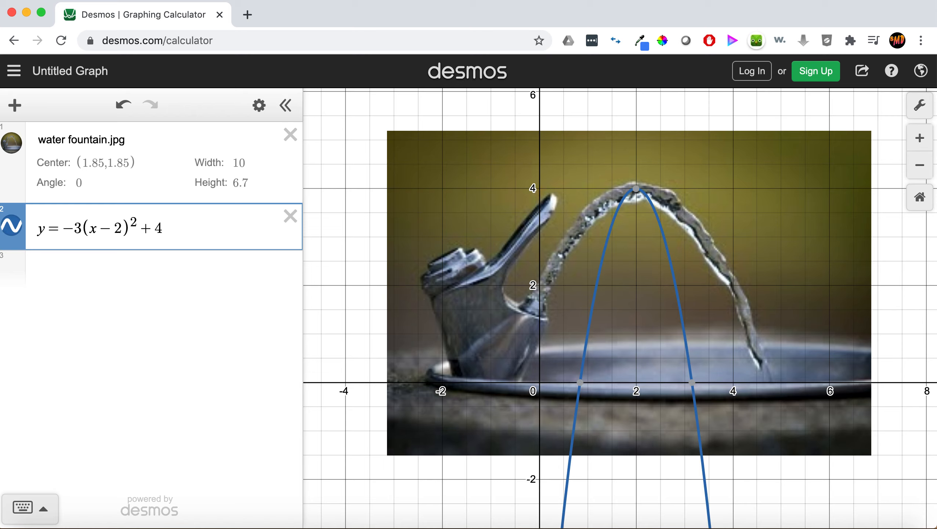
pyautogui.press('BackSpace')
pyautogui.write('4')
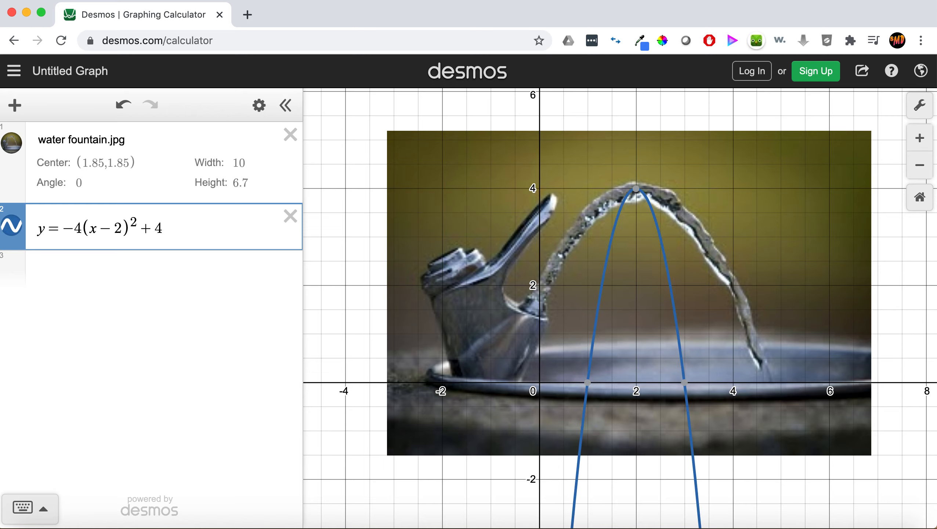
# Try a leading coefficient of -7 on the parabola, then delete it.
pyautogui.press('BackSpace')
pyautogui.write('7')
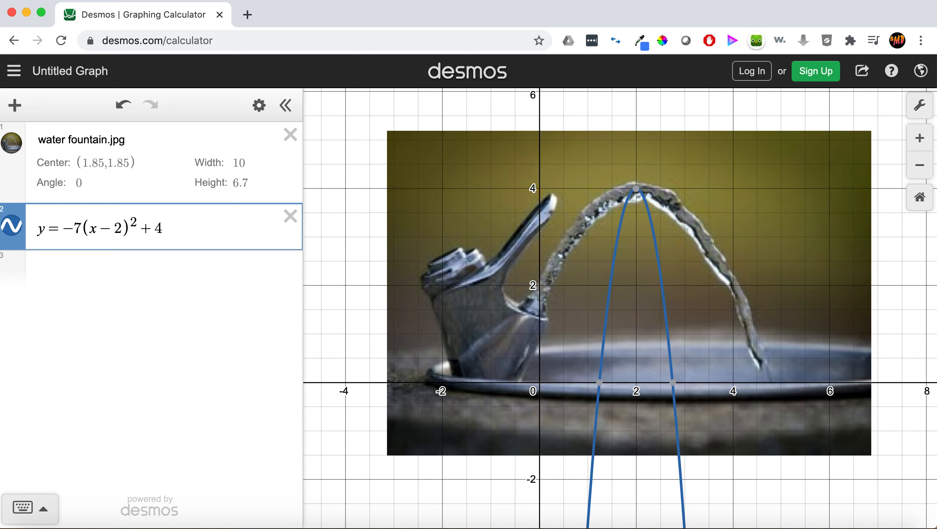
pyautogui.press('BackSpace')
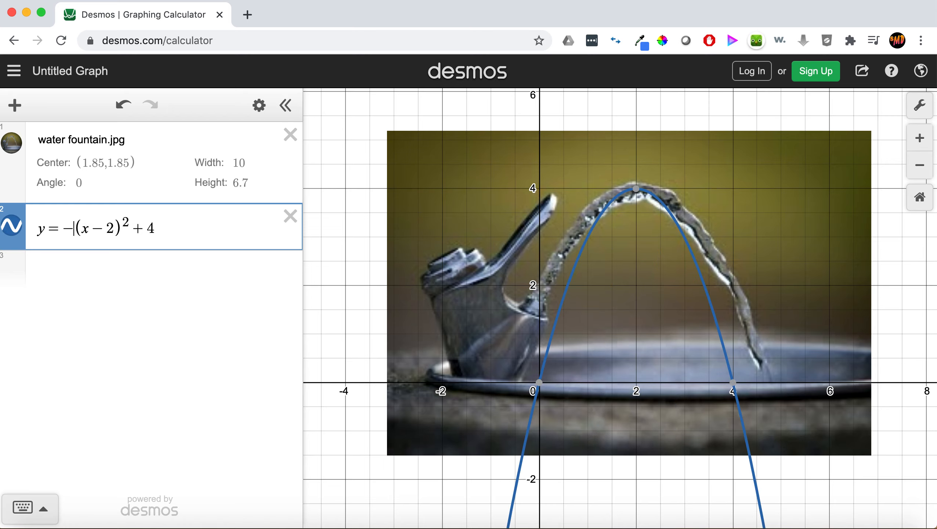
# Try leading coefficients of -1/3, -1/7, -1/9, -1/3 and -1/2 before setting it to -1/1.9.
pyautogui.write('1/')
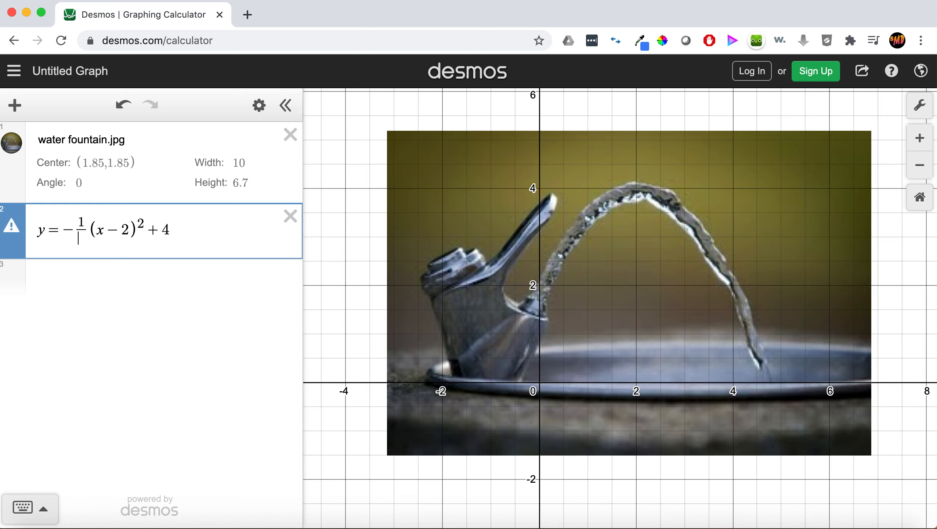
pyautogui.write('3')
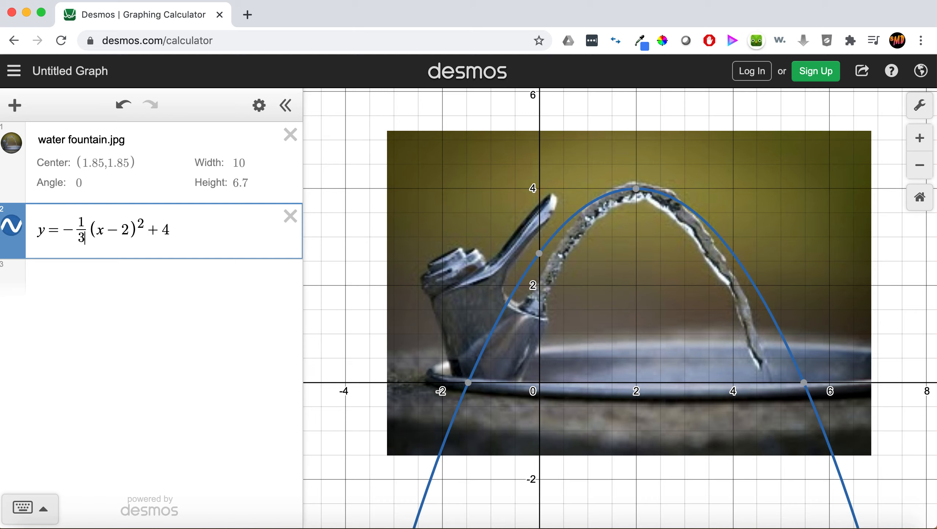
pyautogui.press('BackSpace')
pyautogui.write('7')
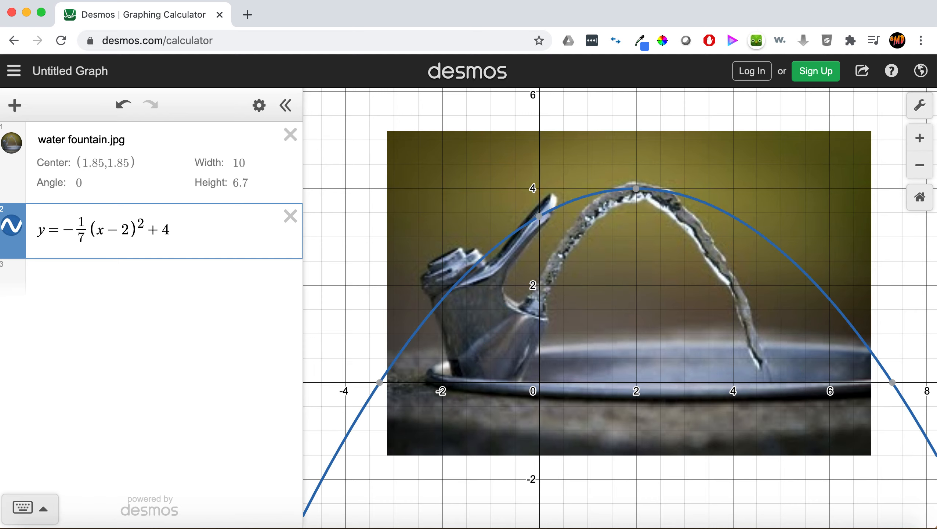
pyautogui.press('BackSpace')
pyautogui.write('9')
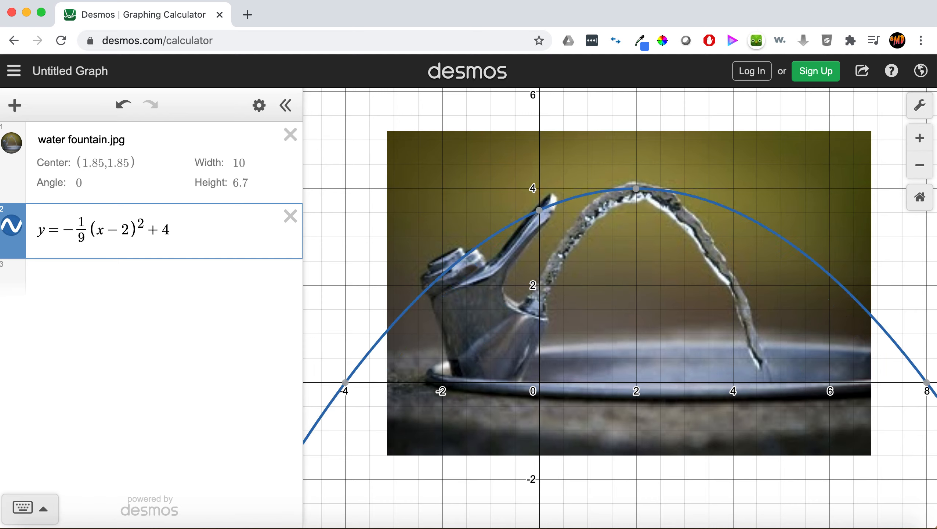
pyautogui.press('BackSpace')
pyautogui.write('3')
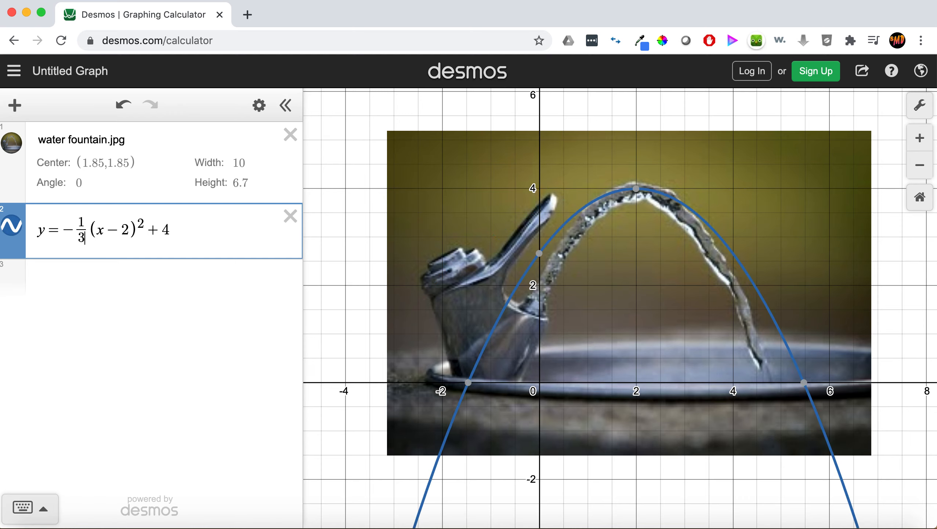
pyautogui.press('BackSpace')
pyautogui.write('2')
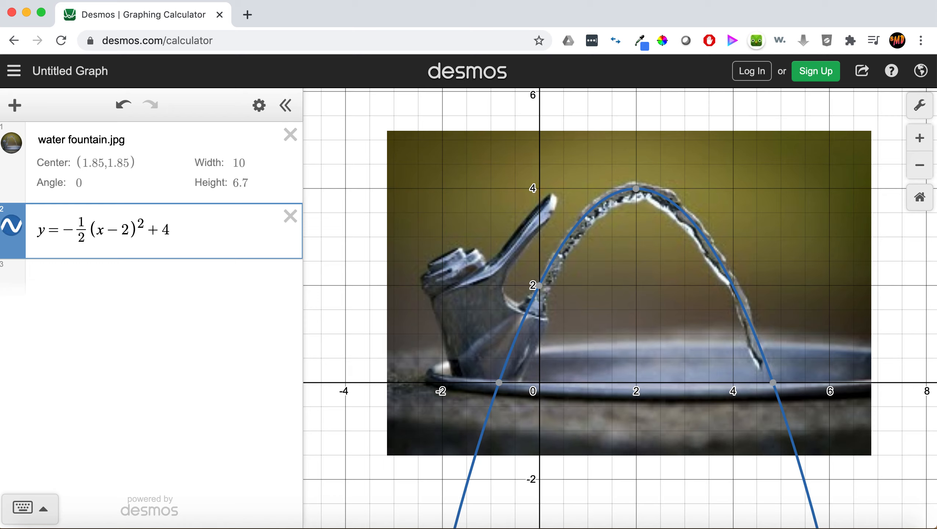
pyautogui.press('BackSpace')
pyautogui.write('1.9')
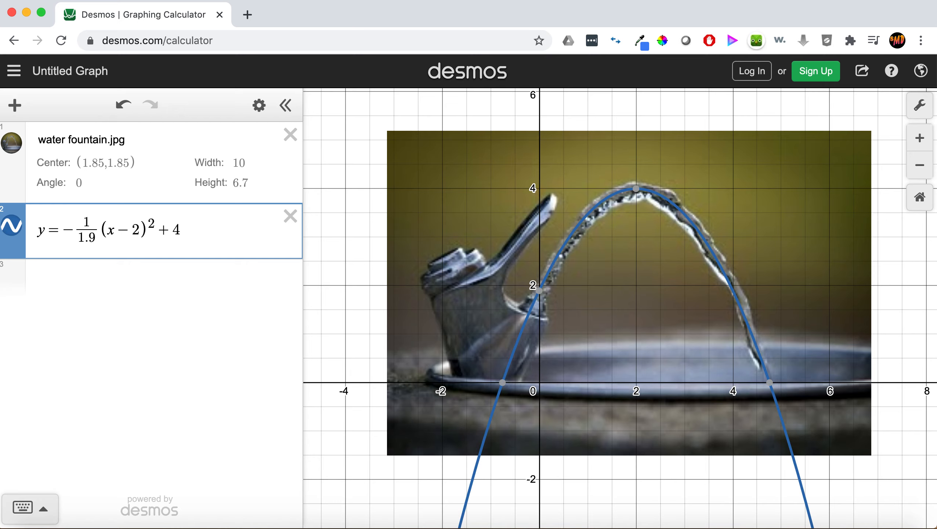
# Shift the parabola's horizontal offset to 2.1, then refine it to 2.05, giving y = -1/1.9(x-2.05)^2 + 4.
pyautogui.press('Right')
pyautogui.press('Right')
pyautogui.press('Right')
pyautogui.press('Right')
pyautogui.write('.1')
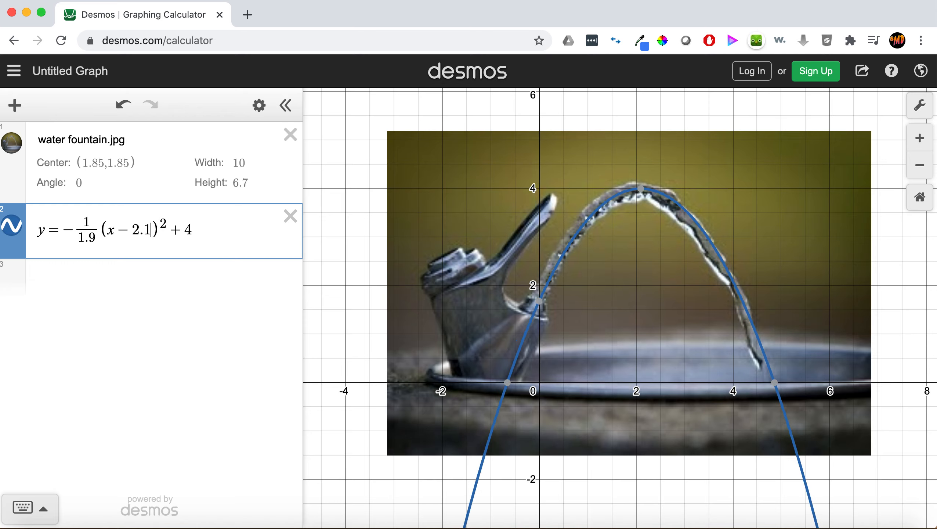
pyautogui.press('BackSpace')
pyautogui.write('05')
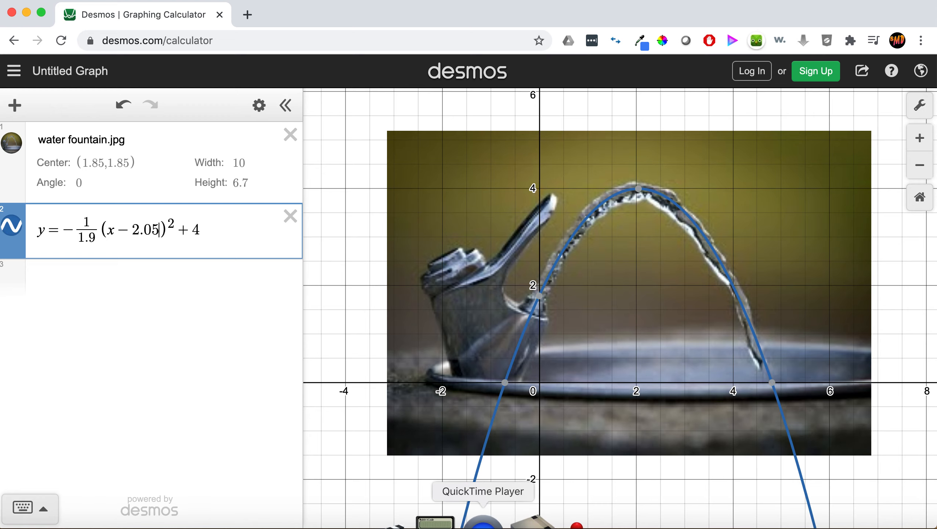
pyautogui.click(481, 519)
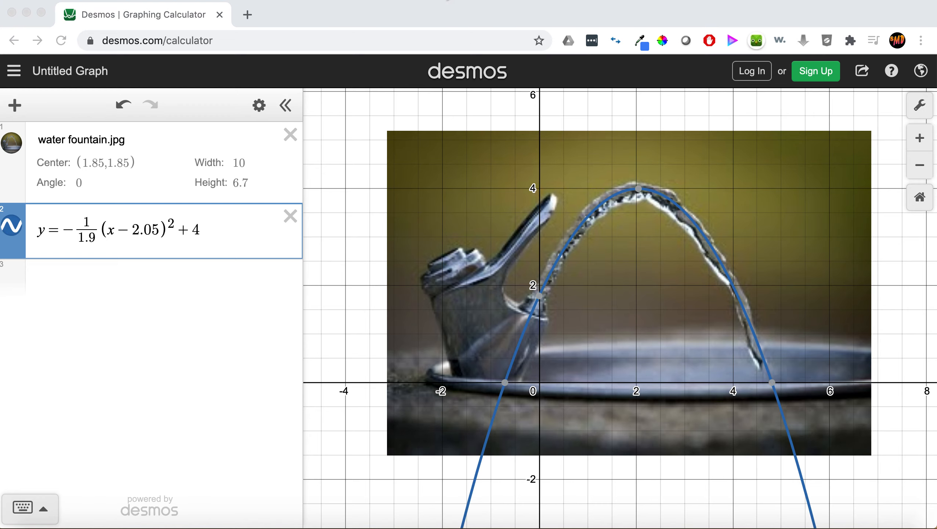